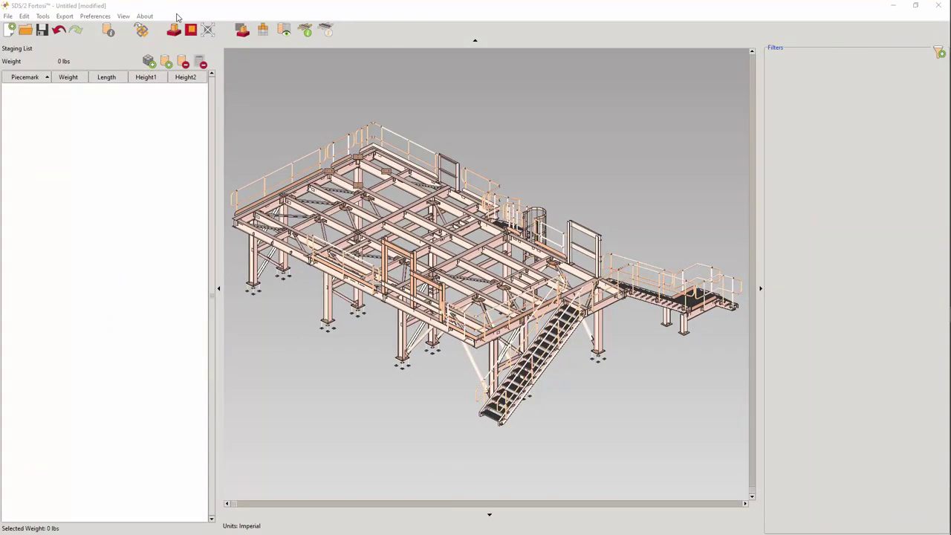
- Review the software's version information and close it
{"action": "left_click", "coordinate": [145, 16]}
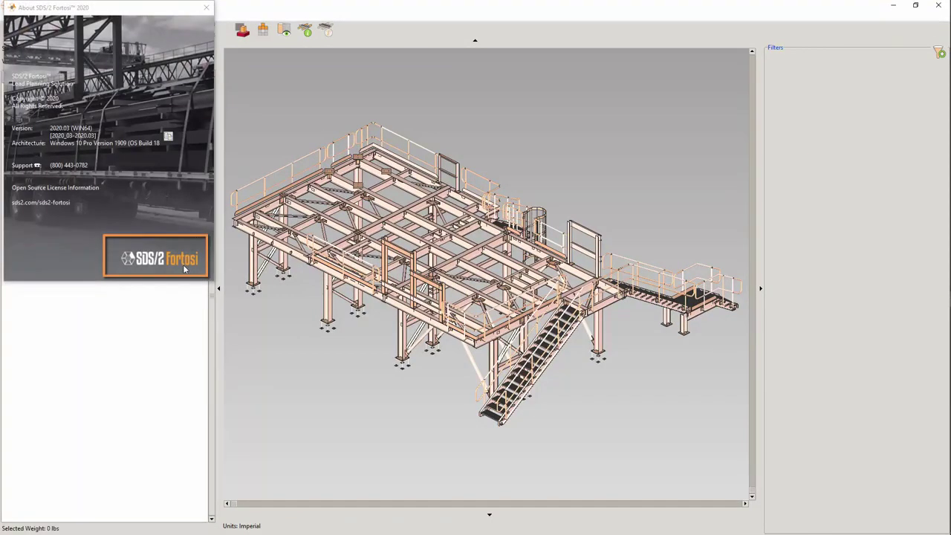
{"action": "left_click", "coordinate": [206, 6]}
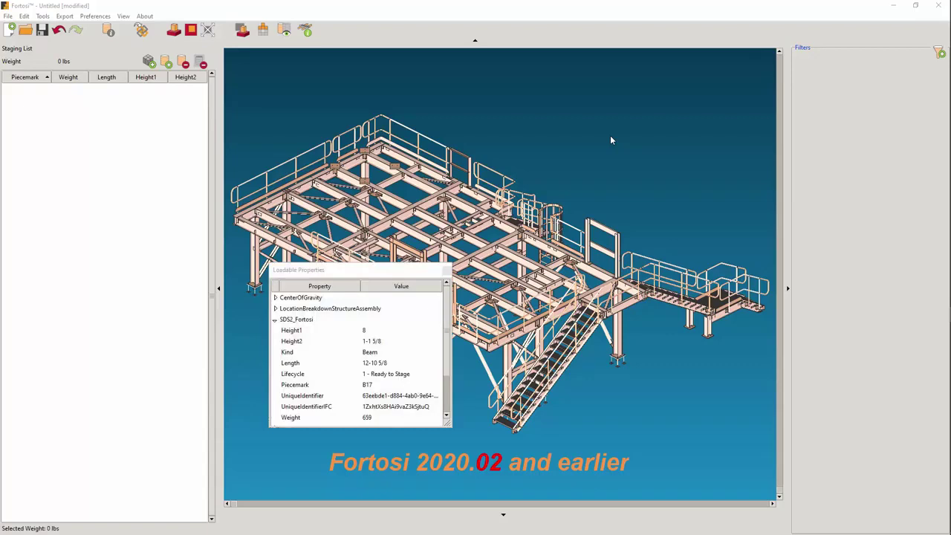
{"action": "left_click", "coordinate": [455, 184]}
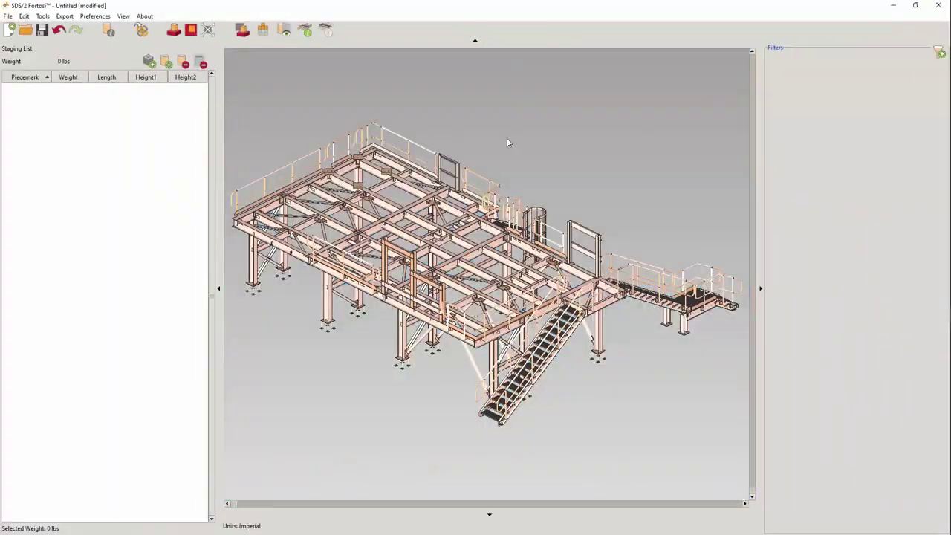
- Inspect the SDS2_Fortosi group in the loadable properties of the beam near the platform's back corner, and deselect the beam
{"action": "left_click", "coordinate": [414, 192]}
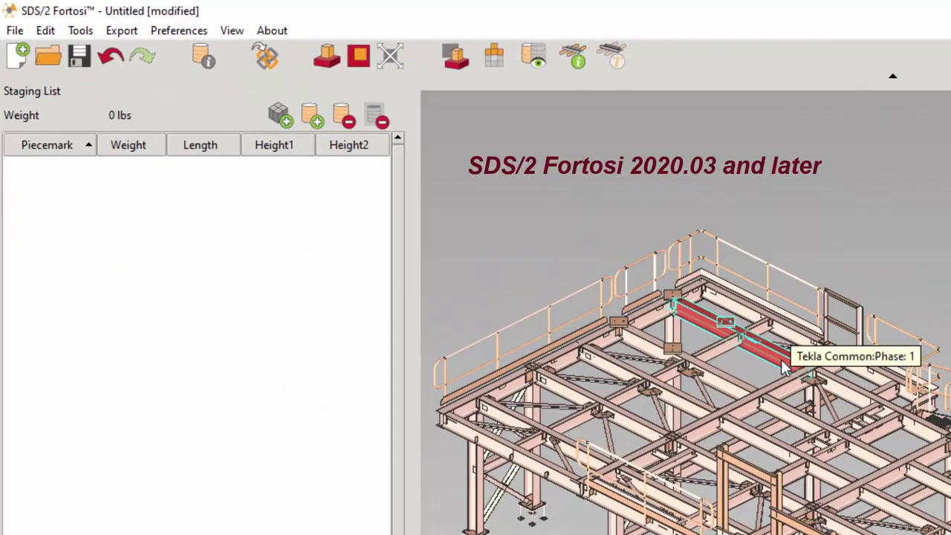
{"action": "double_click", "coordinate": [781, 360]}
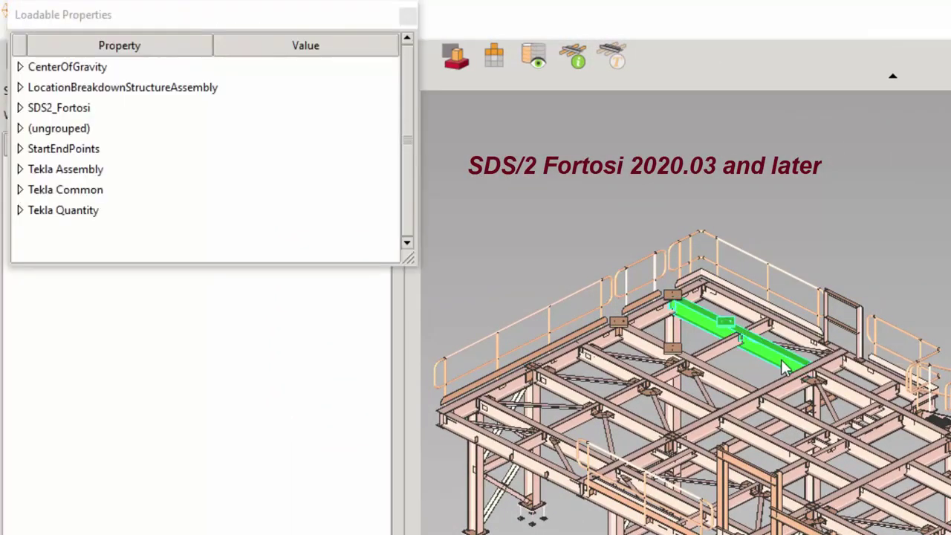
{"action": "left_click", "coordinate": [18, 109]}
{"action": "mouse_move", "coordinate": [106, 174]}
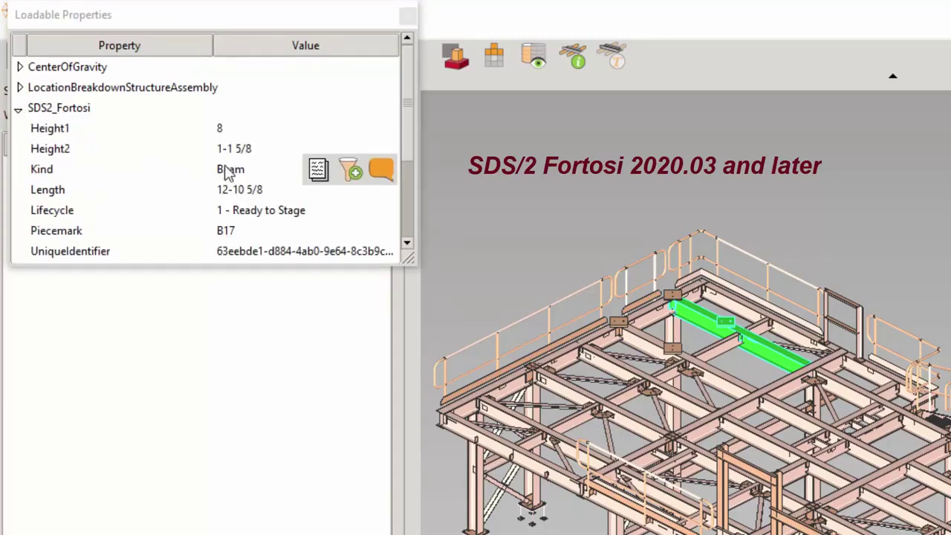
{"action": "left_click", "coordinate": [408, 16]}
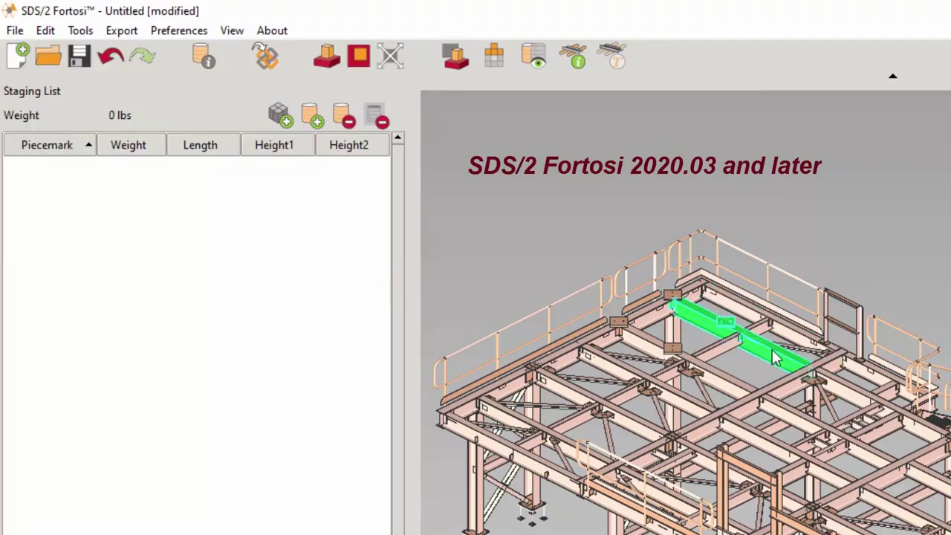
{"action": "mouse_move", "coordinate": [773, 359]}
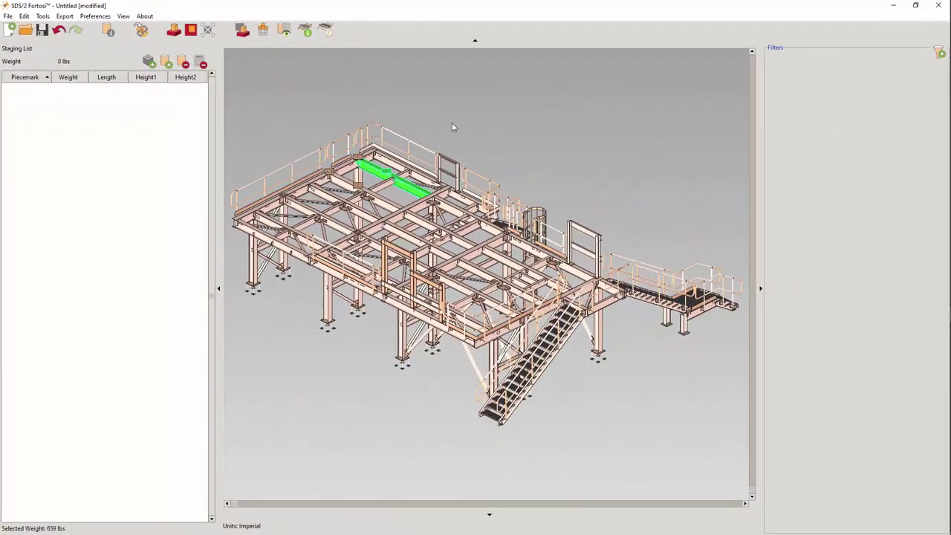
{"action": "left_click", "coordinate": [542, 143]}
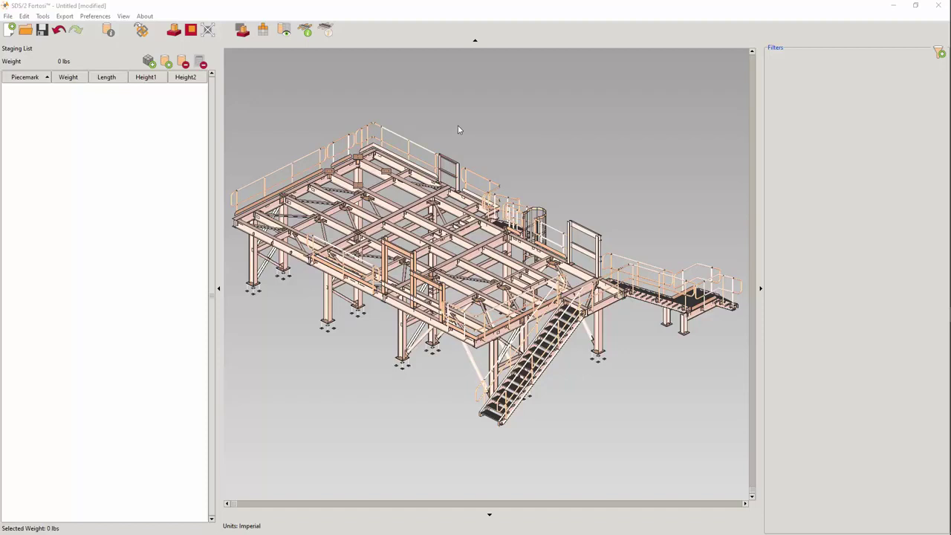
- Switch the color mode to Dark and back to Light
{"action": "left_click", "coordinate": [95, 17]}
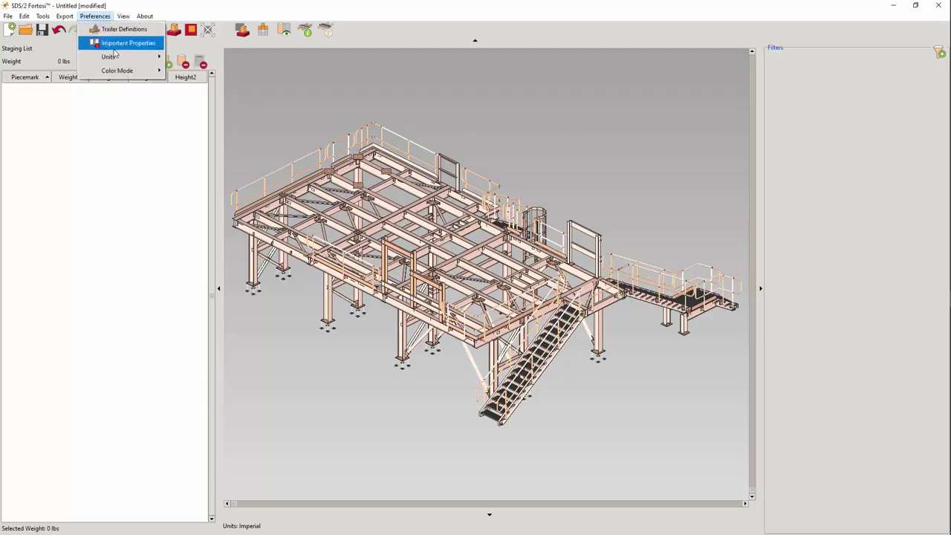
{"action": "mouse_move", "coordinate": [120, 70]}
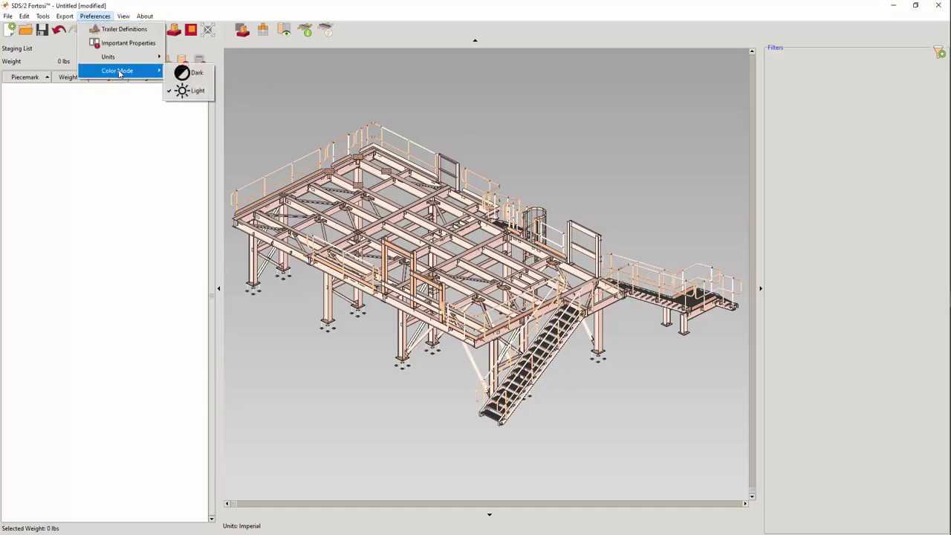
{"action": "left_click", "coordinate": [195, 72]}
{"action": "left_click", "coordinate": [96, 17]}
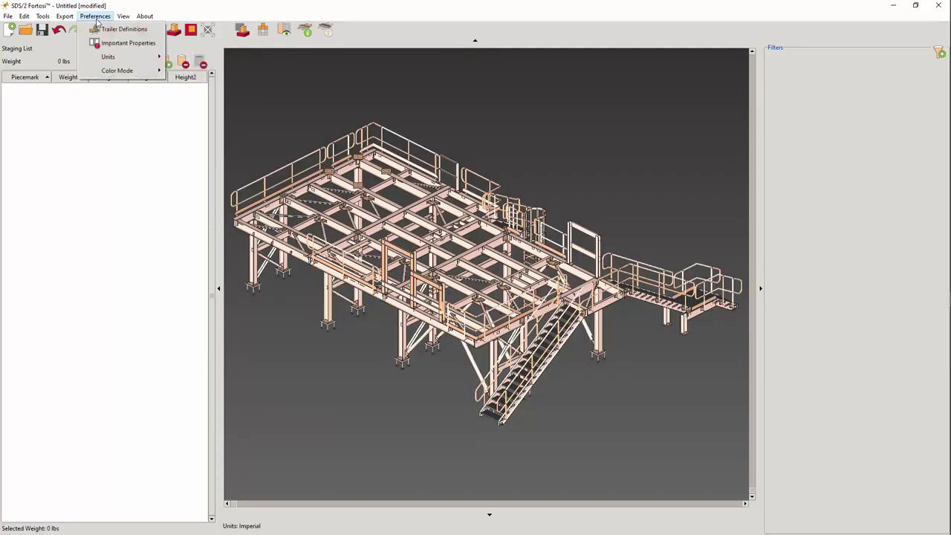
{"action": "mouse_move", "coordinate": [119, 71]}
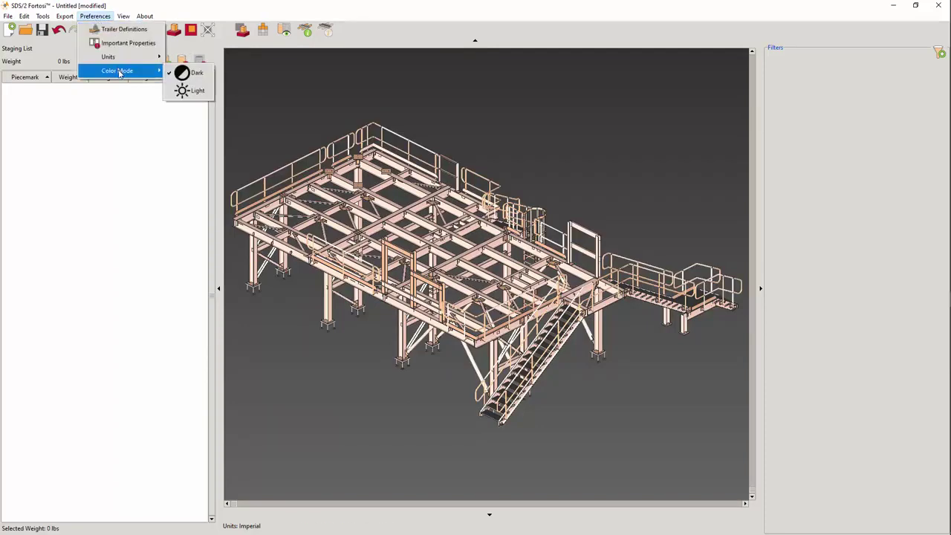
{"action": "left_click", "coordinate": [179, 88]}
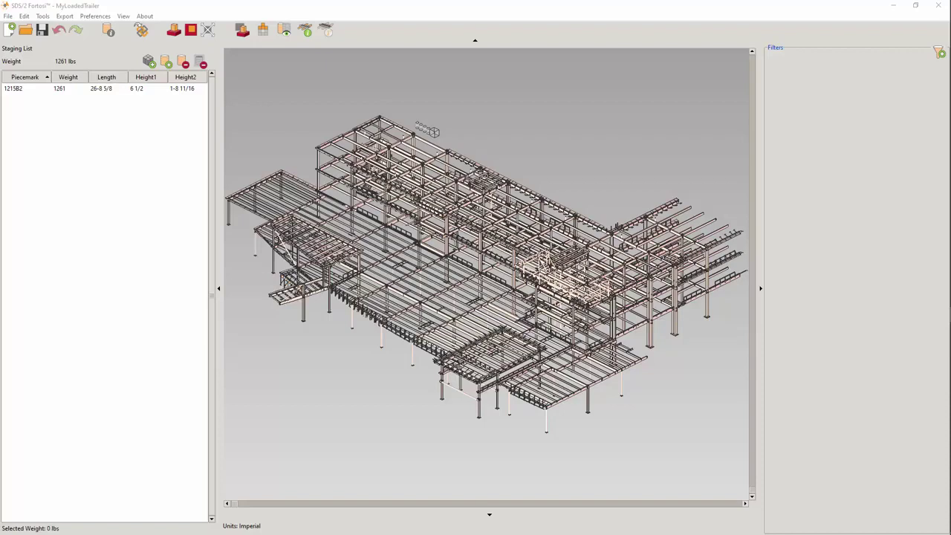
- Check the available units preferences without changing the current one
{"action": "left_click", "coordinate": [95, 15]}
{"action": "mouse_move", "coordinate": [136, 60]}
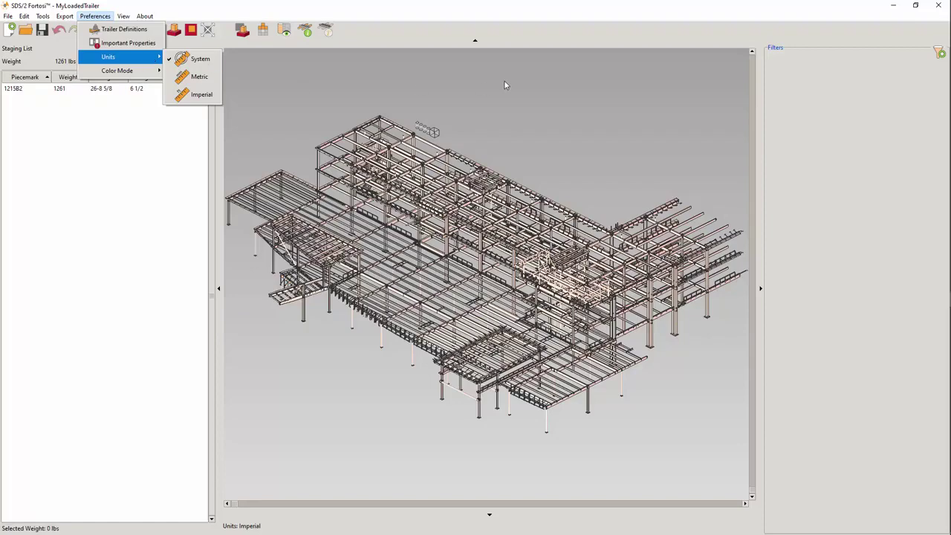
{"action": "left_click", "coordinate": [584, 150]}
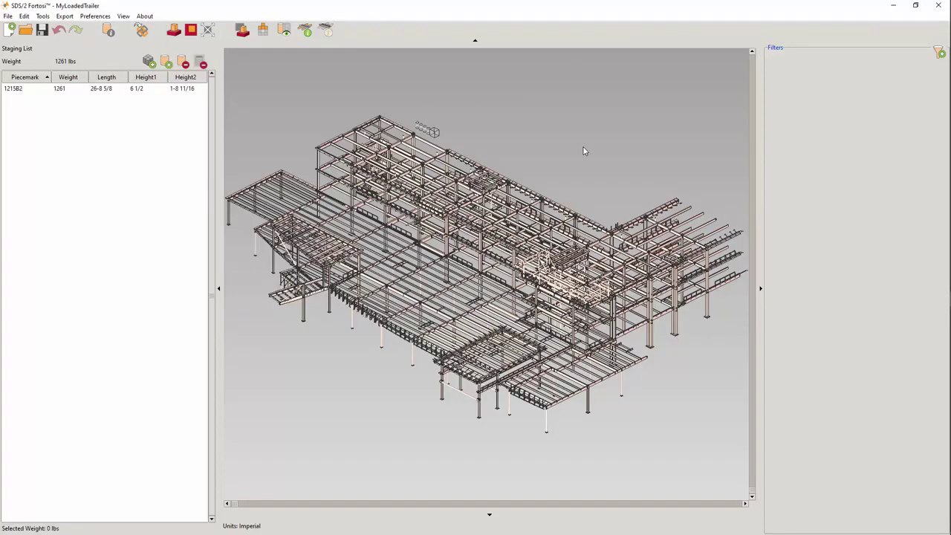
- Switch from the building model to the KW123 1 trailer load and toggle how its dunnage is displayed
{"action": "key", "text": "Tab"}
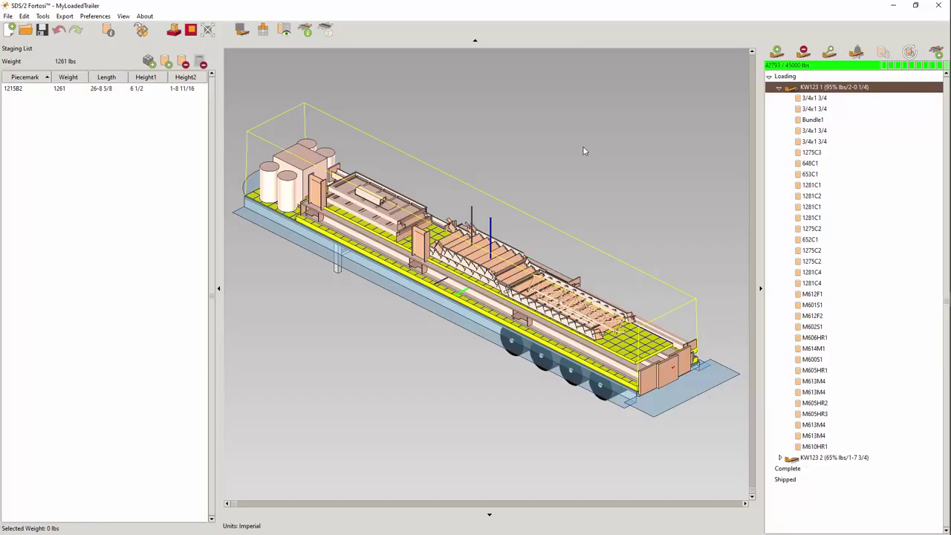
{"action": "left_click", "coordinate": [327, 31]}
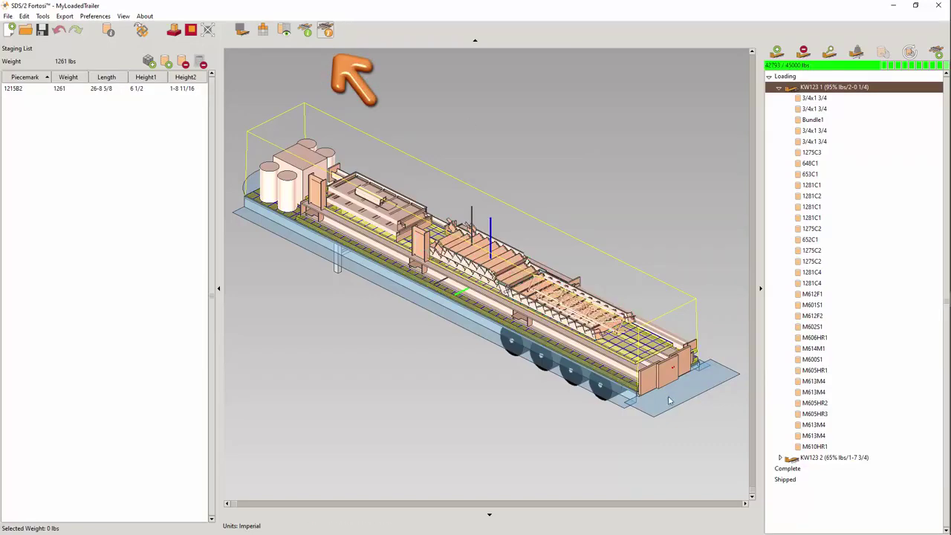
{"action": "scroll", "coordinate": [641, 357], "scroll_direction": "up", "scroll_amount": 5}
{"action": "middle_click_drag", "start_coordinate": [610, 333], "coordinate": [438, 298]}
- Examine the KW123 1 trailer load from the top and return to the isometric view
{"action": "key", "text": "t"}
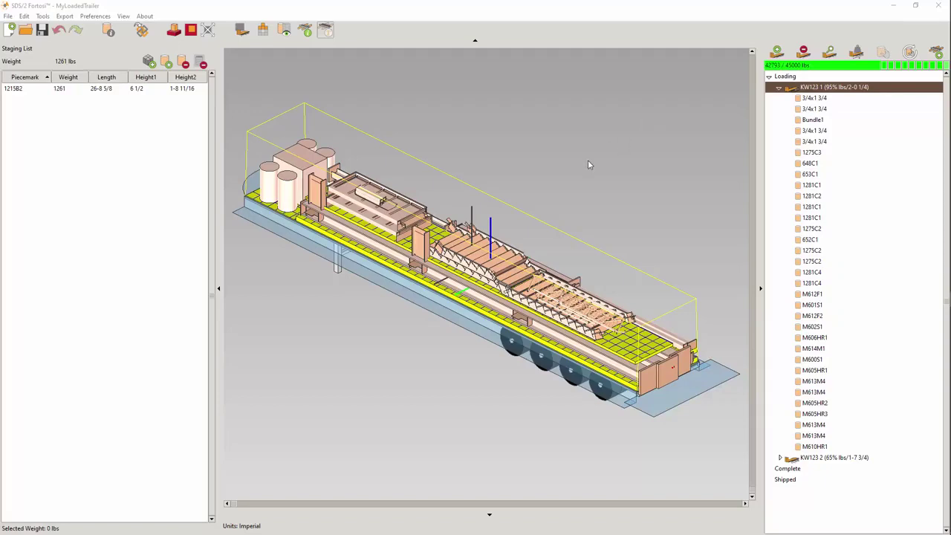
{"action": "key", "text": "shift+t"}
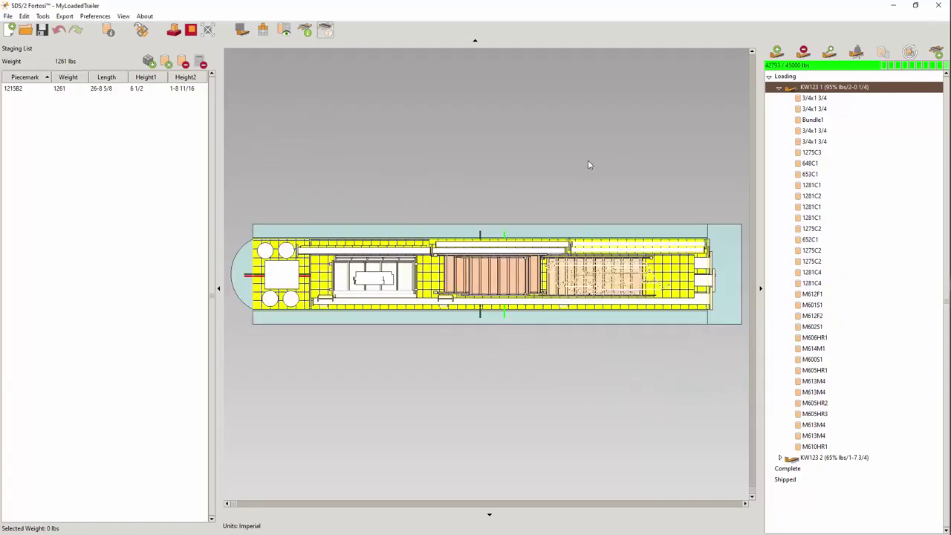
{"action": "key", "text": "shift+i"}
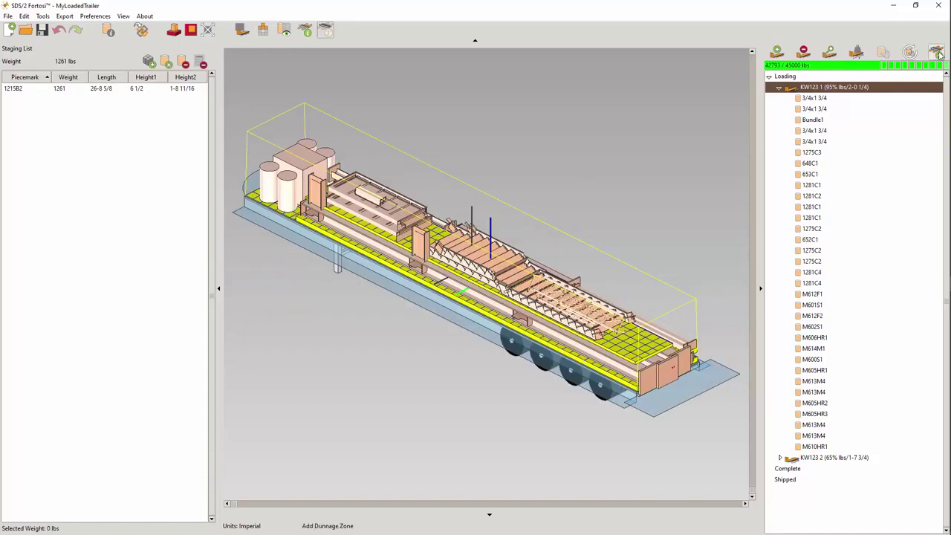
{"action": "left_click", "coordinate": [937, 53]}
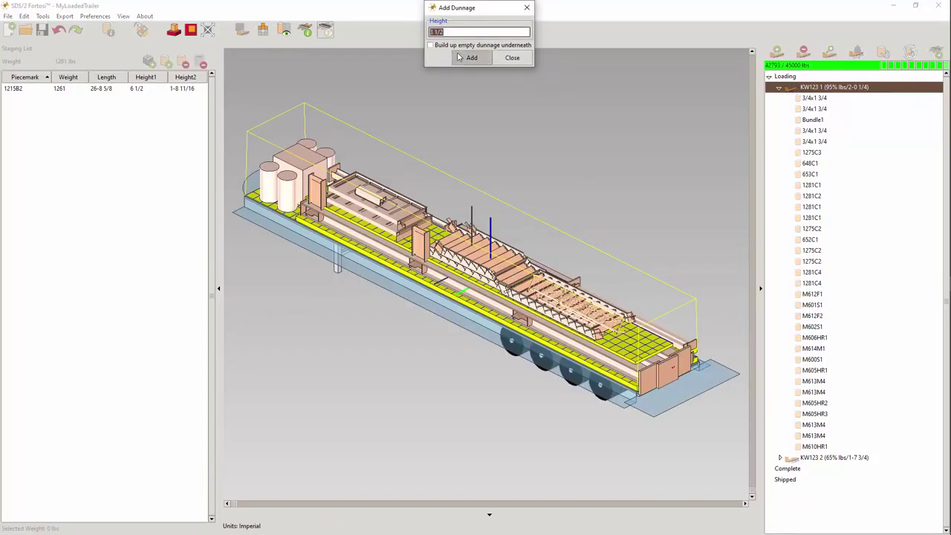
{"action": "left_click", "coordinate": [471, 57]}
{"action": "key", "text": "Escape"}
{"action": "left_click", "coordinate": [513, 58]}
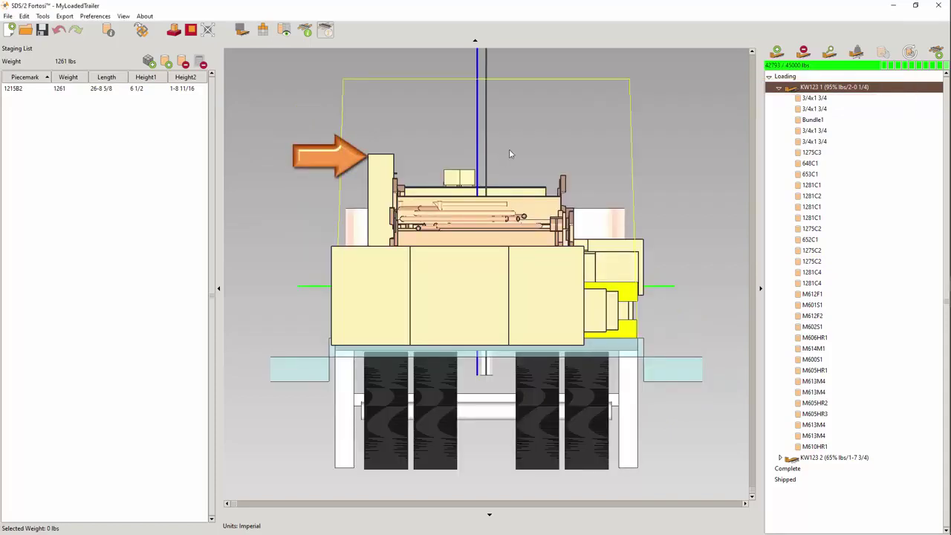
- Add a new load using the manac trailer, keeping load name KW123 and the other load parameters as they are
{"action": "key", "text": "t"}
{"action": "key", "text": "i"}
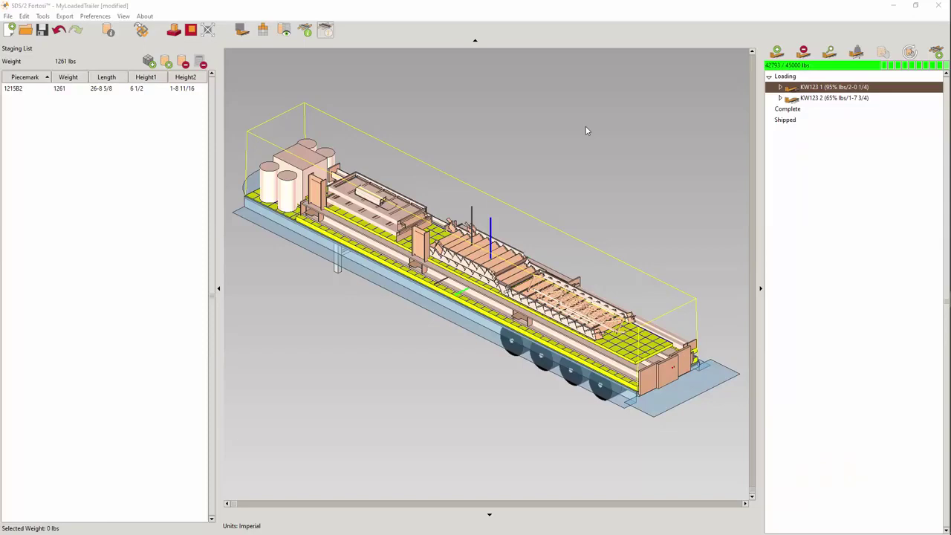
{"action": "left_click", "coordinate": [777, 51]}
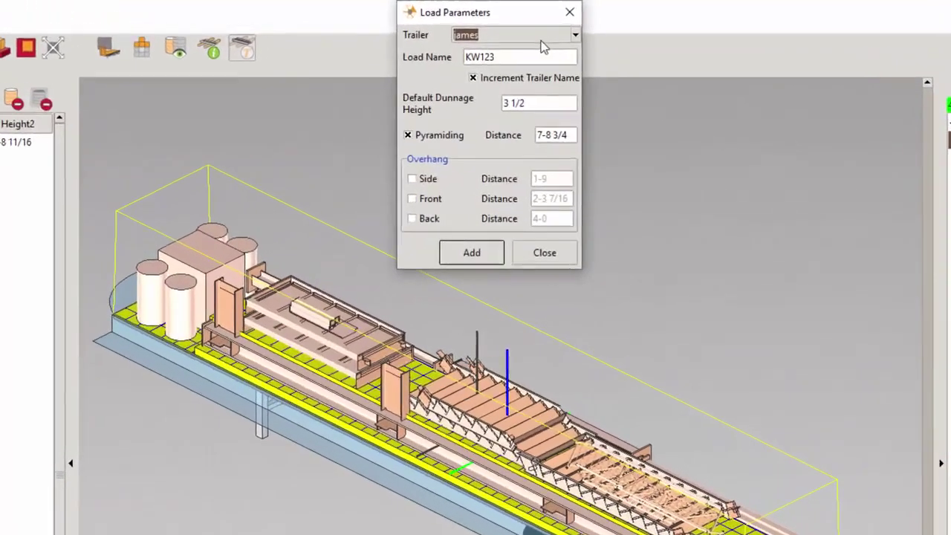
{"action": "left_click", "coordinate": [529, 26]}
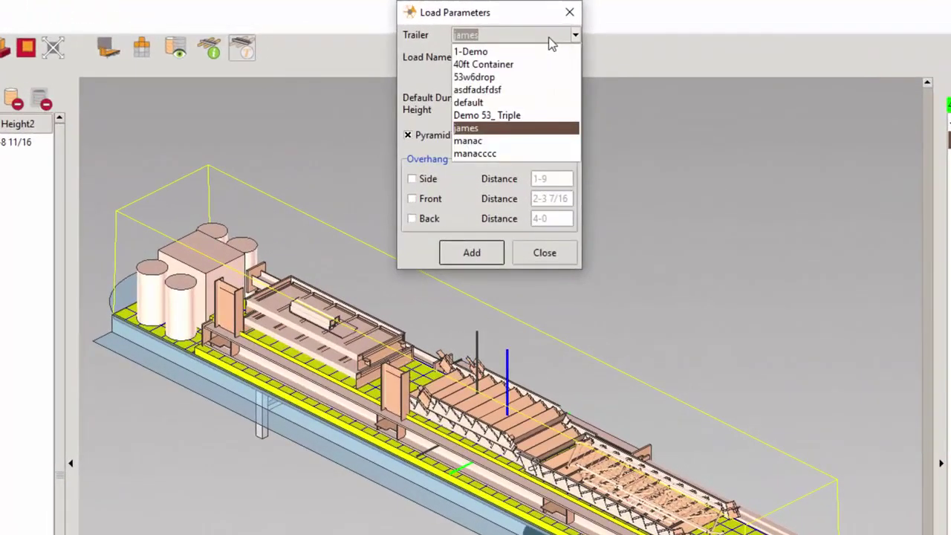
{"action": "left_click", "coordinate": [497, 141]}
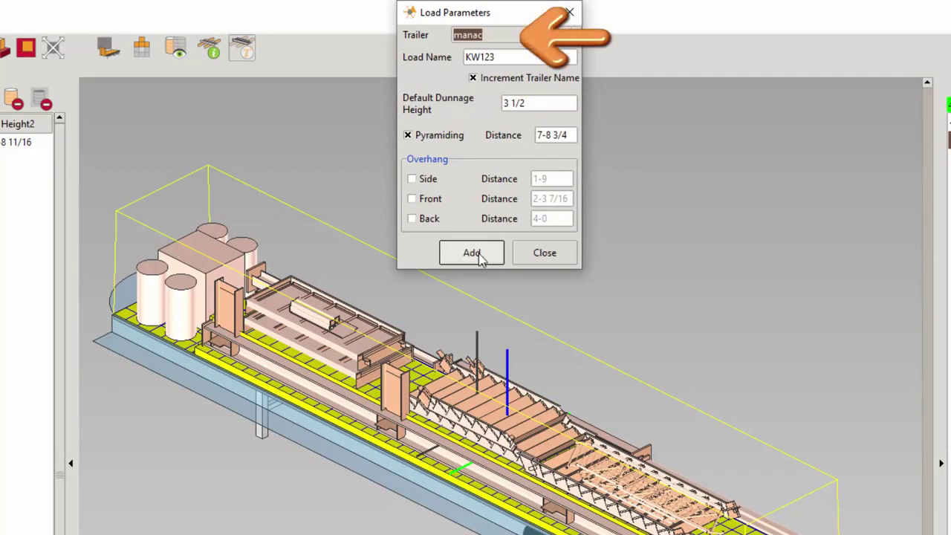
{"action": "left_click", "coordinate": [570, 13]}
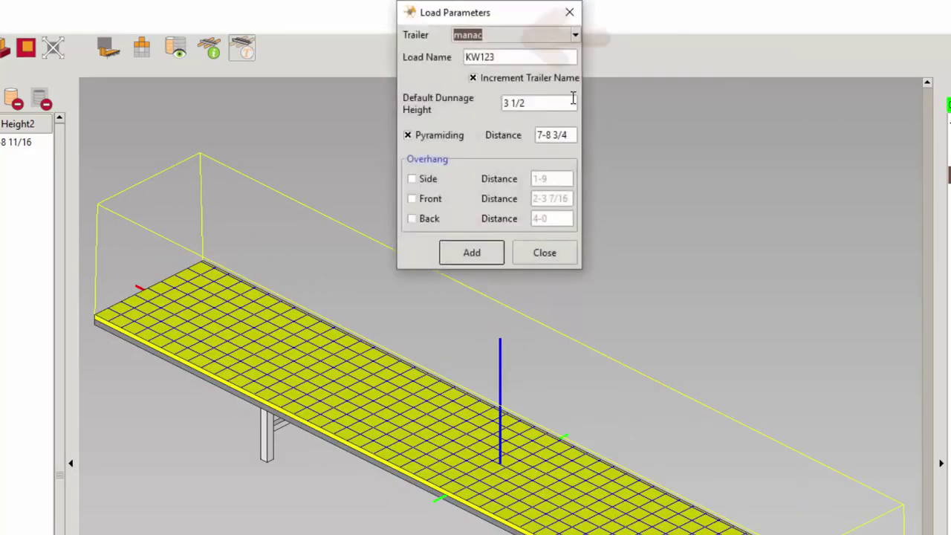
{"action": "left_click", "coordinate": [545, 253]}
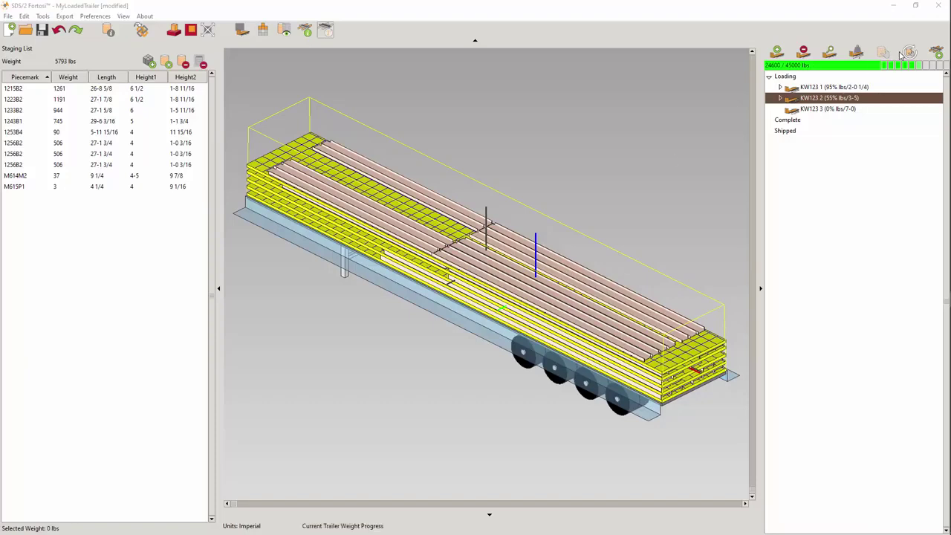
- Add a rectangular dunnage zone on top of the beams over the rear half of load KW123 2
{"action": "left_click", "coordinate": [937, 52]}
{"action": "left_click", "coordinate": [471, 58]}
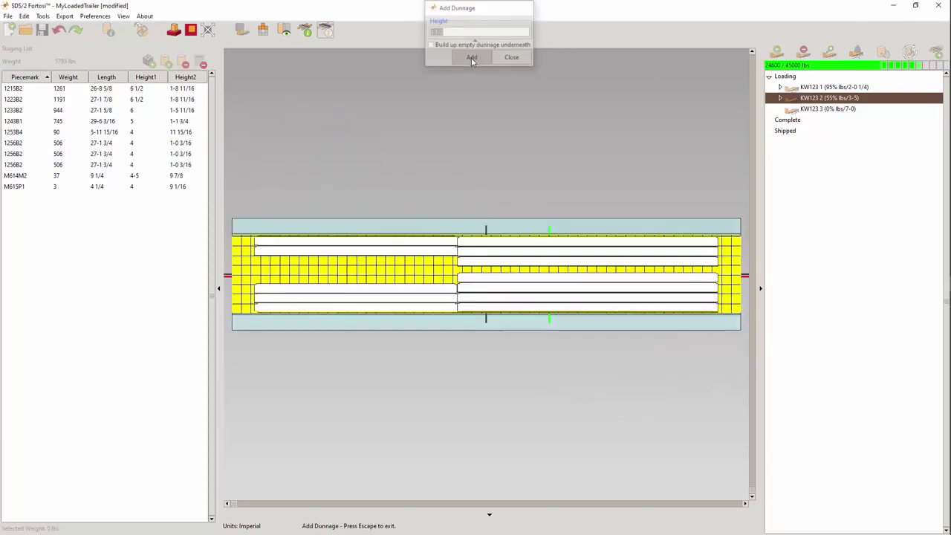
{"action": "left_click_drag", "start_coordinate": [493, 222], "coordinate": [659, 283]}
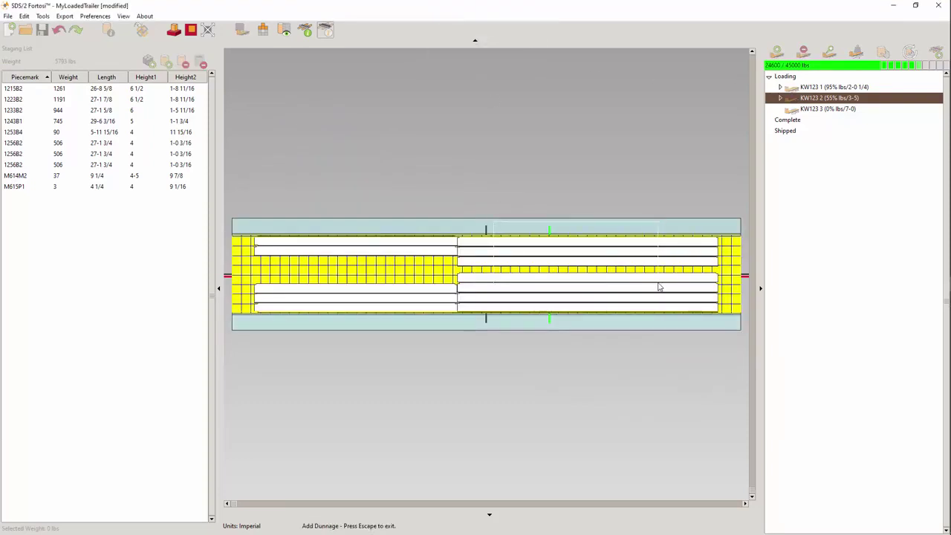
{"action": "left_click", "coordinate": [658, 288]}
{"action": "left_click", "coordinate": [514, 57]}
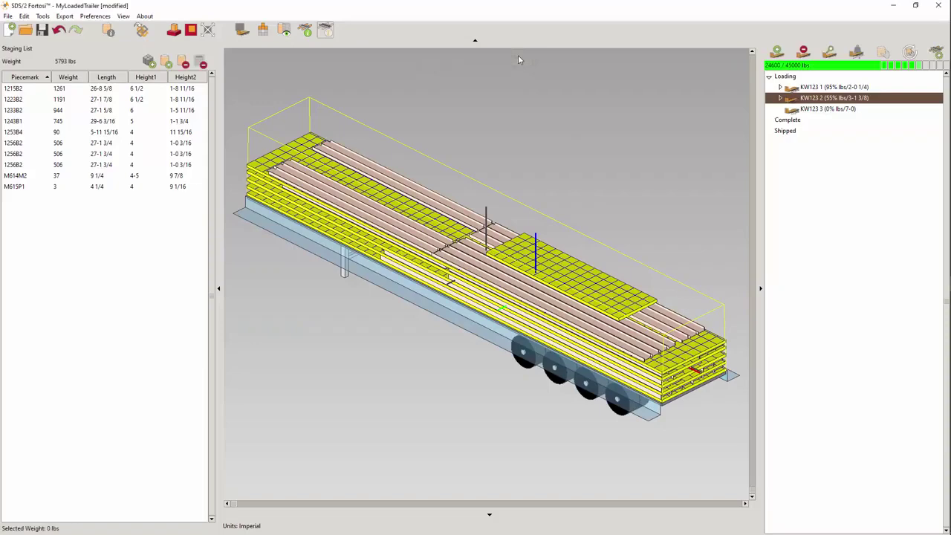
- Isolate the small dunnage layer on top of load KW123 2 and load piecemark 1253B4 from the staging list onto it
{"action": "double_click", "coordinate": [579, 280]}
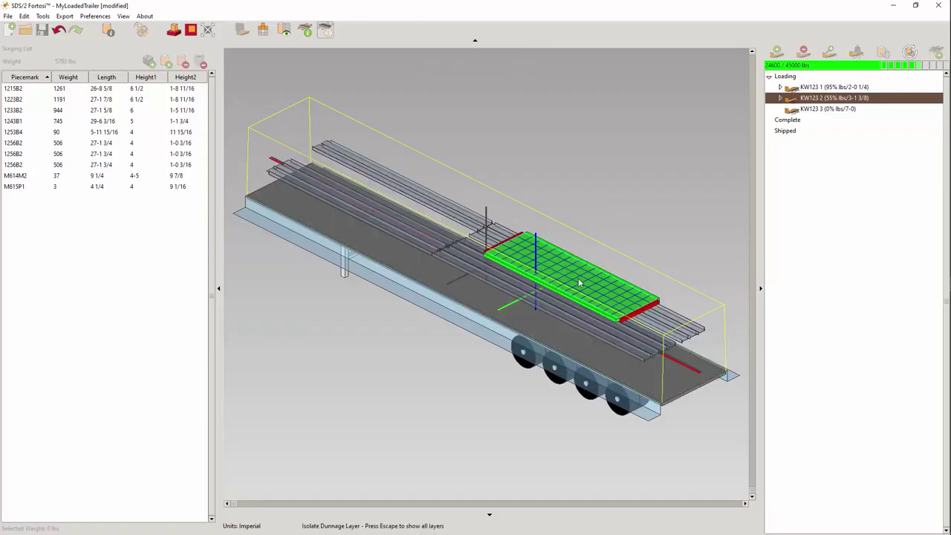
{"action": "scroll", "coordinate": [578, 278], "scroll_direction": "up", "scroll_amount": 3}
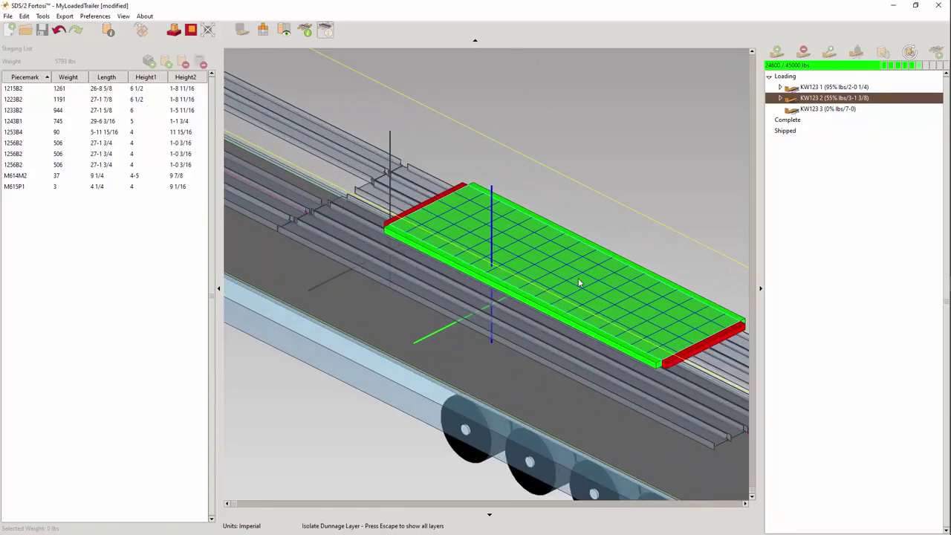
{"action": "middle_click_drag", "start_coordinate": [578, 282], "coordinate": [550, 317]}
{"action": "mouse_move", "coordinate": [87, 168]}
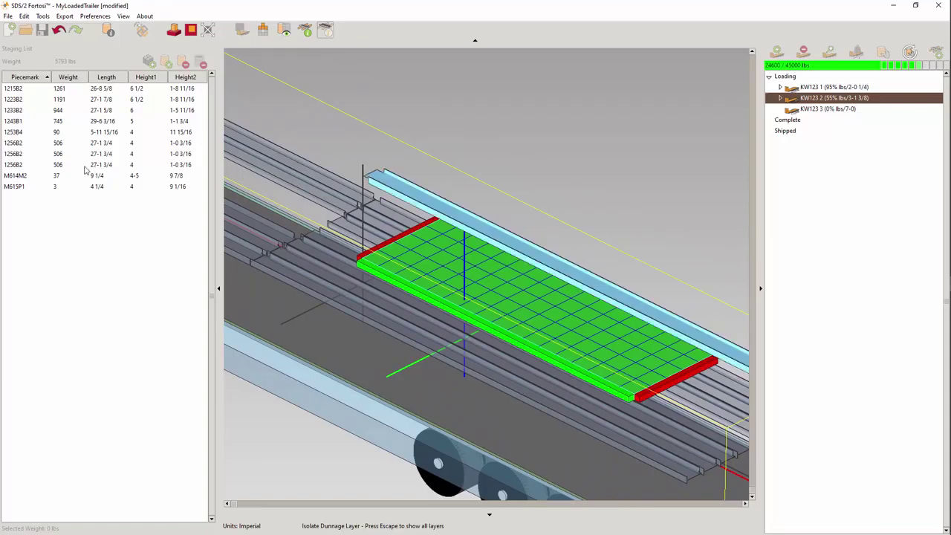
{"action": "left_click", "coordinate": [99, 133]}
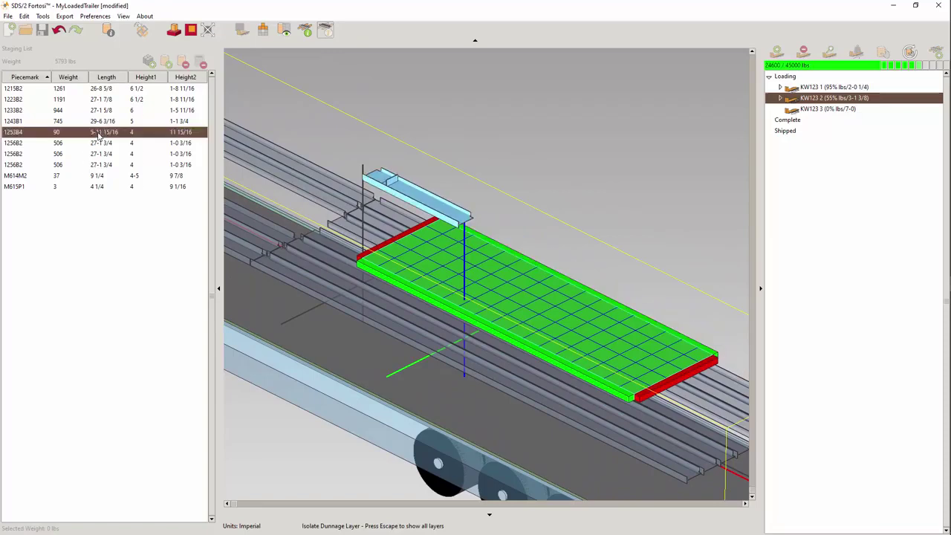
{"action": "double_click", "coordinate": [99, 133]}
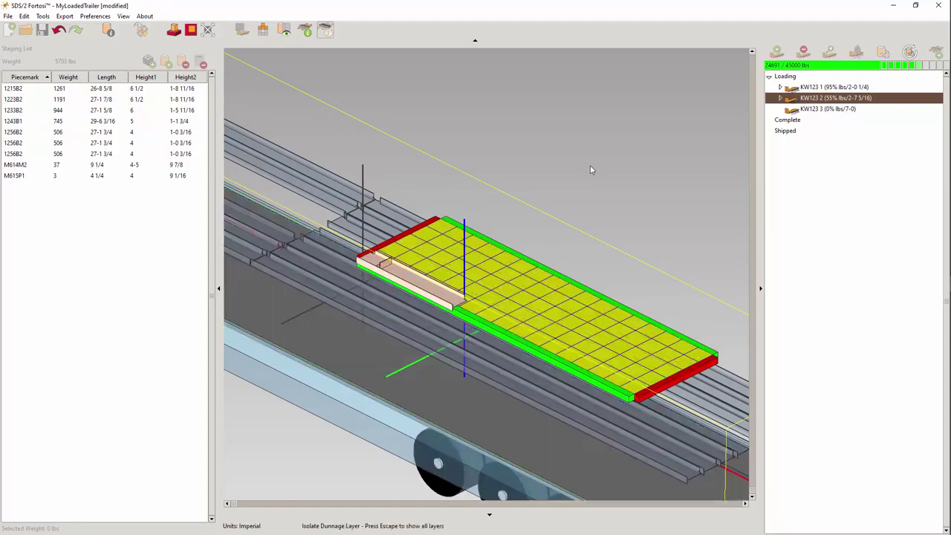